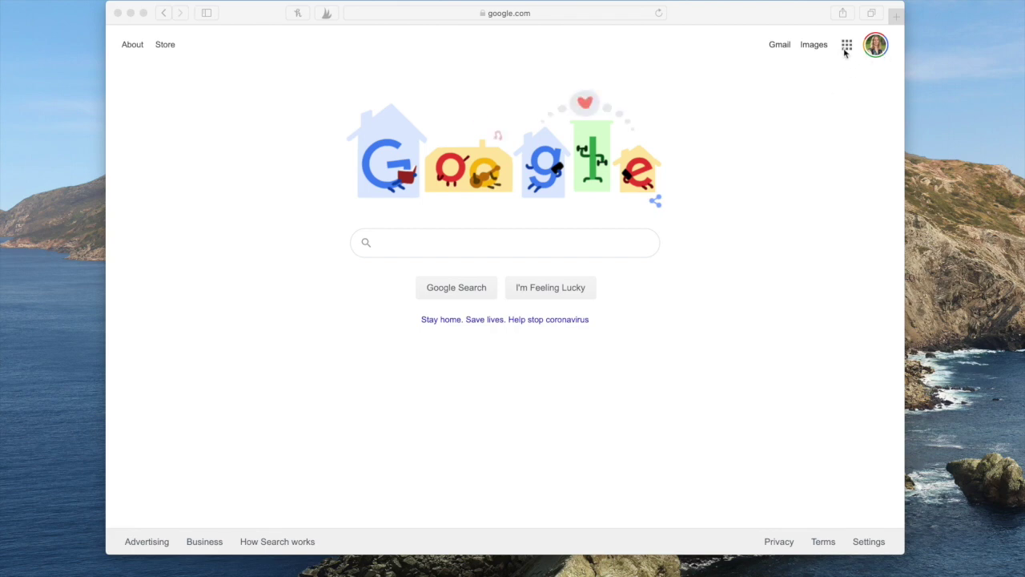
Step: Open Google Classroom from the Google apps and continue with the signed-in account
click(846, 47)
click(846, 47)
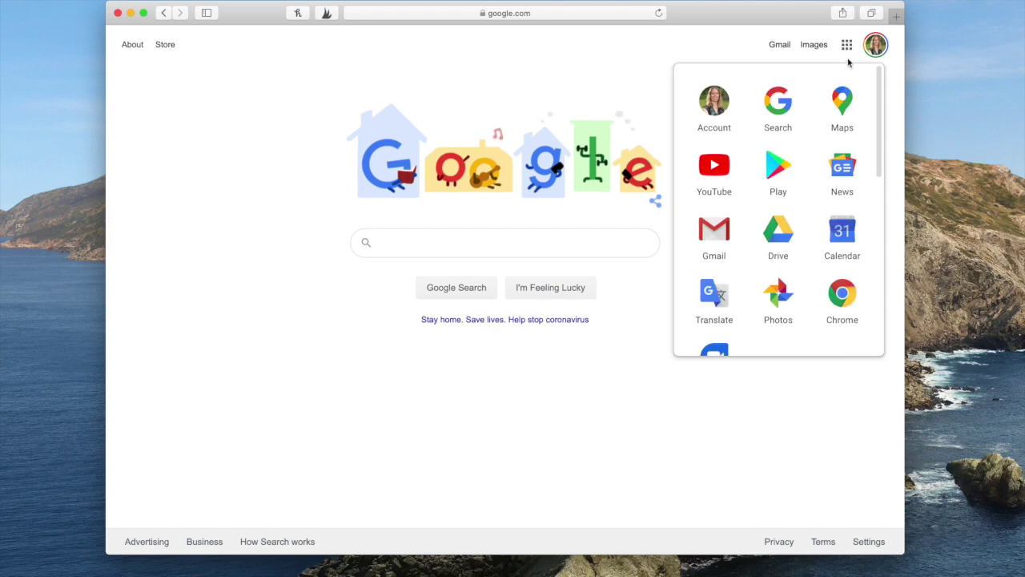
drag(876, 76, 857, 236)
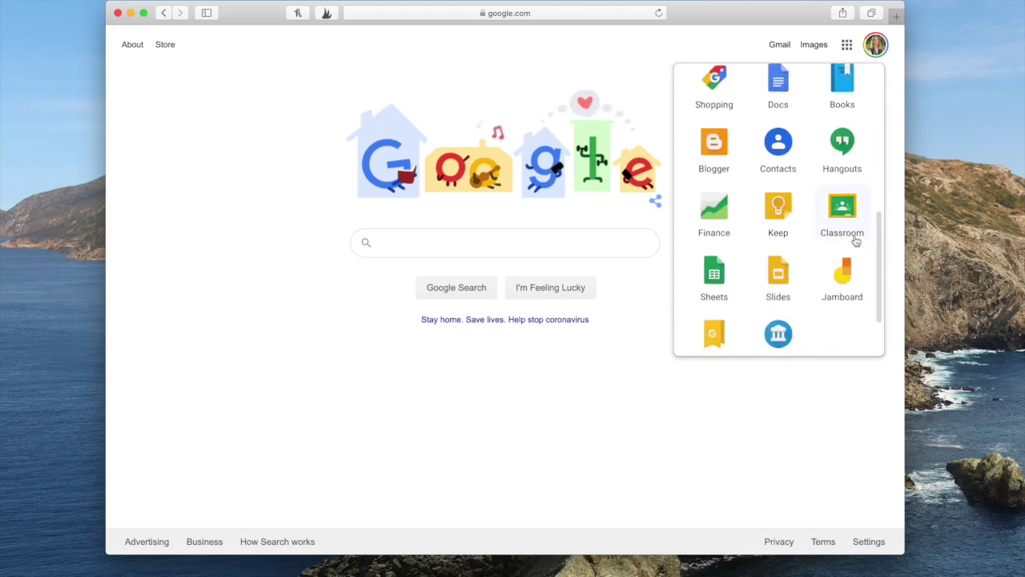
click(842, 205)
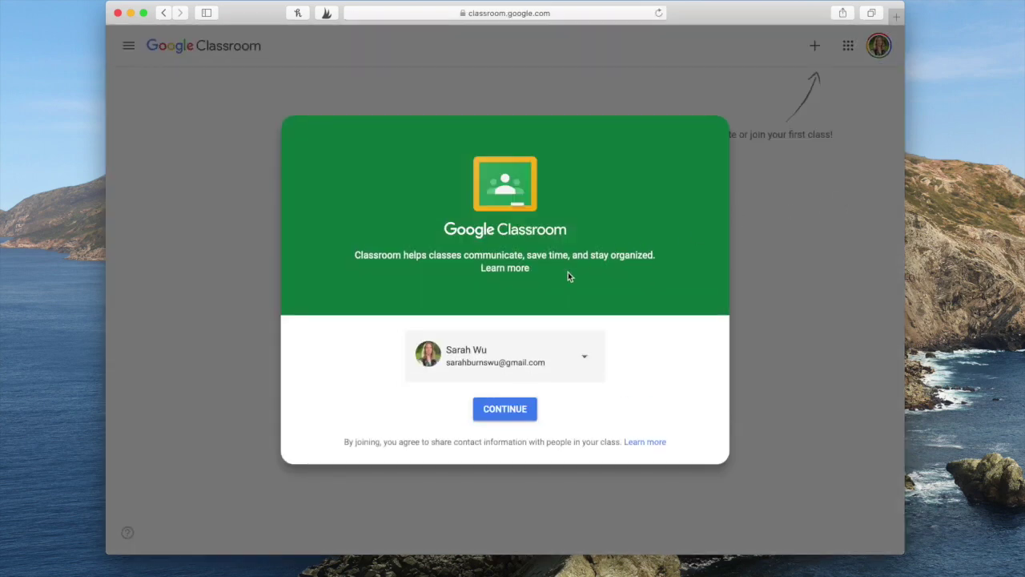
click(507, 410)
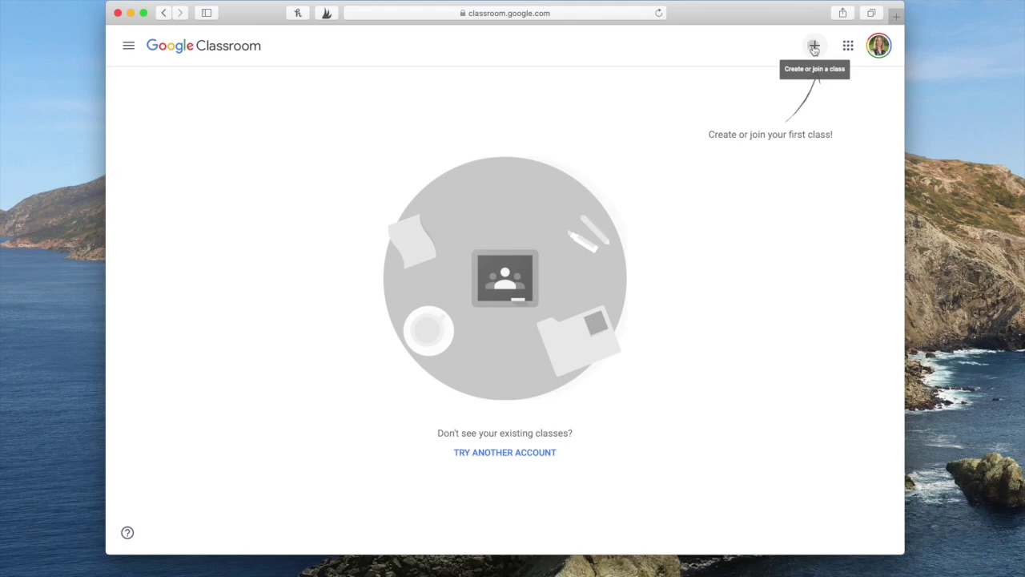
Step: Start creating a class and acknowledge the notice about not using Classroom at a school with students
click(814, 48)
click(780, 95)
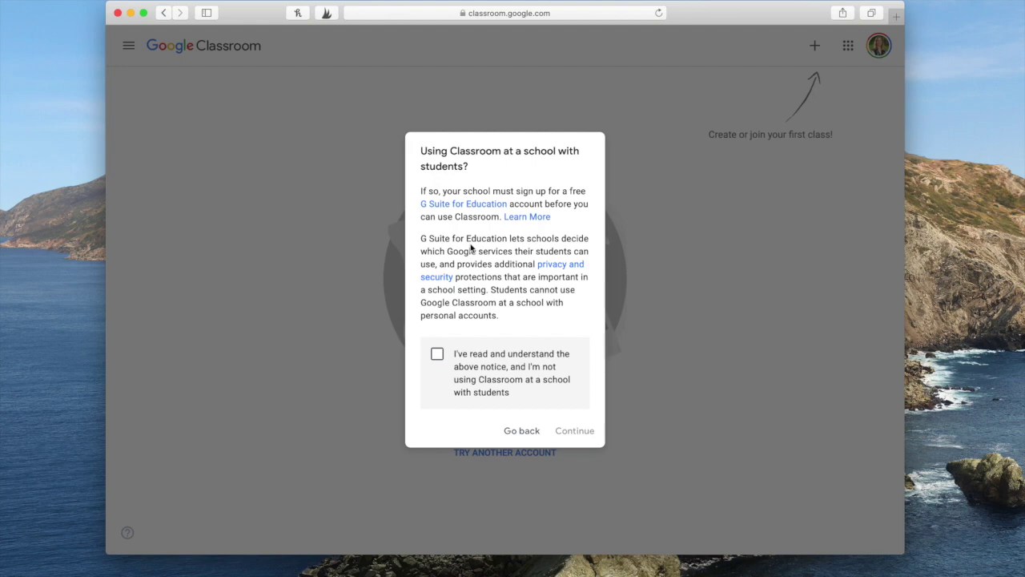
click(437, 355)
click(576, 433)
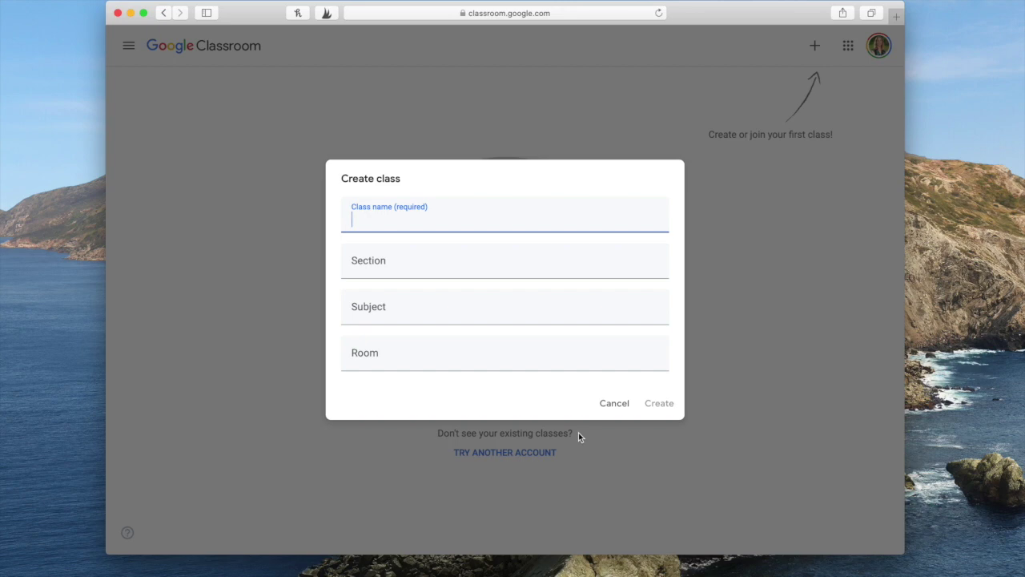
Step: Create the class with the student's first name as class name and Speech Therapy as subject, and dismiss the student invitation tip
text(Charlie)
key(Tab)
key(Tab)
text(Speech Thera)
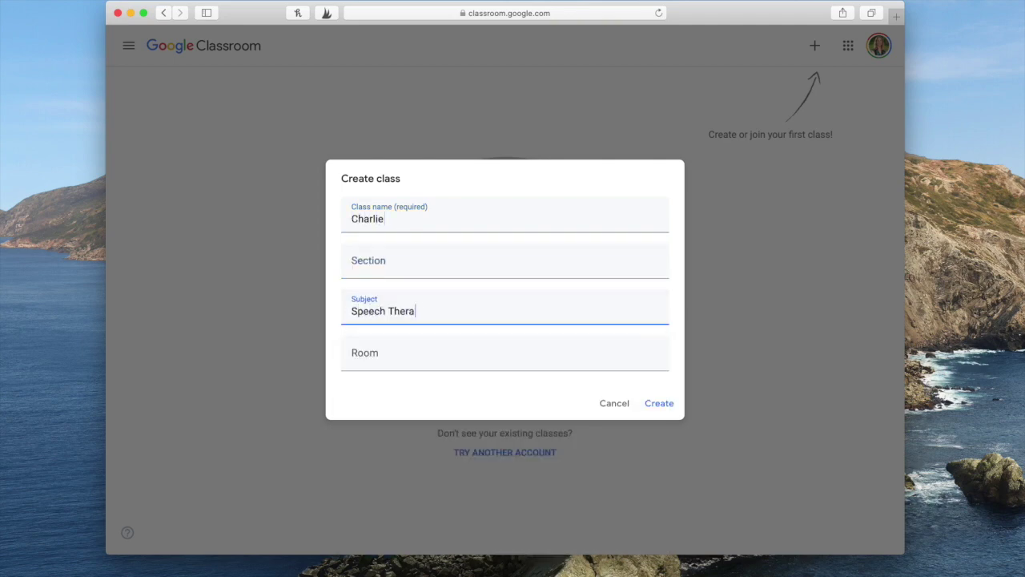
text(py)
click(659, 404)
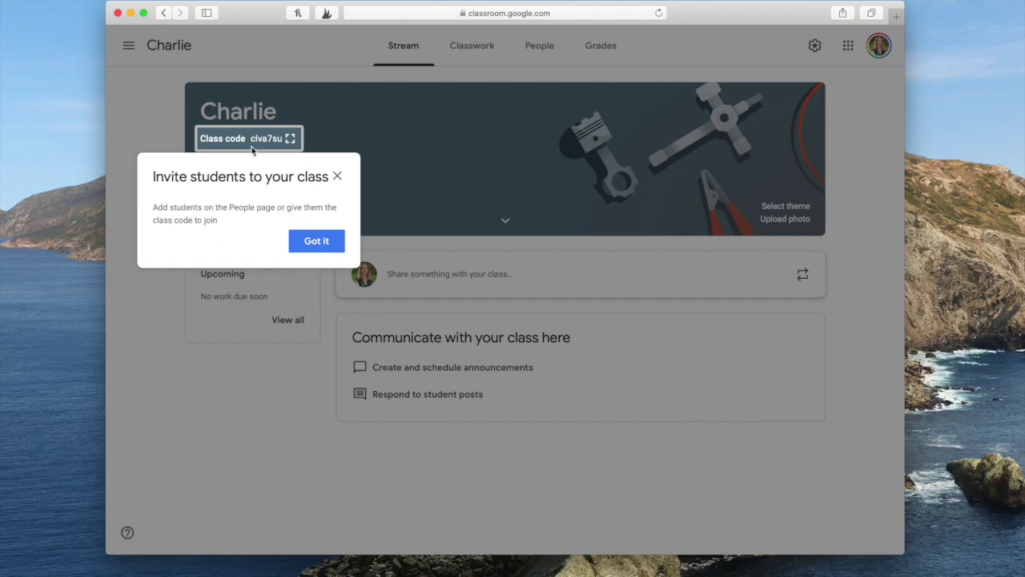
click(316, 241)
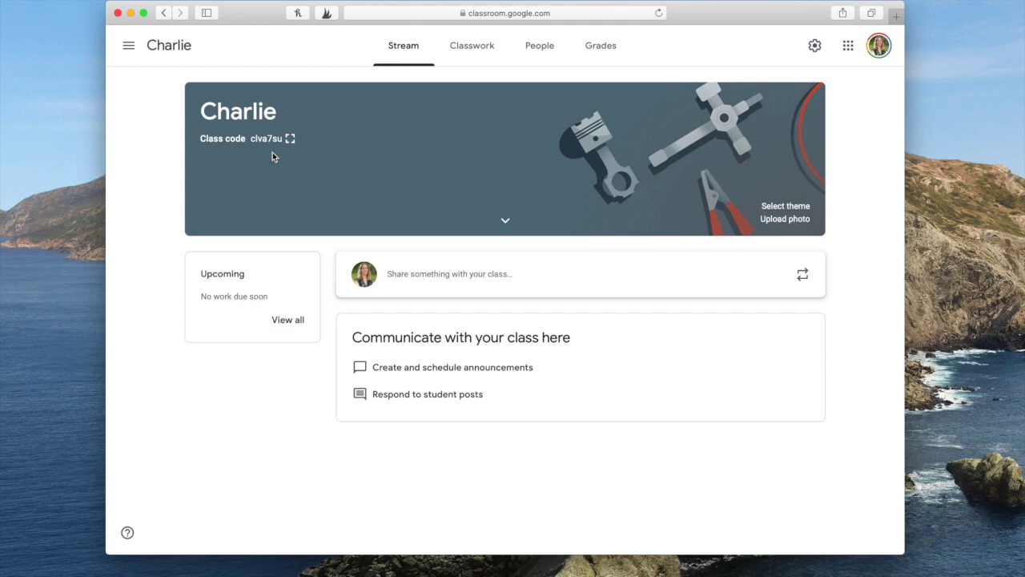
Step: Start a class announcement, dismiss the scheduling tip and check which students it can be addressed to
click(554, 278)
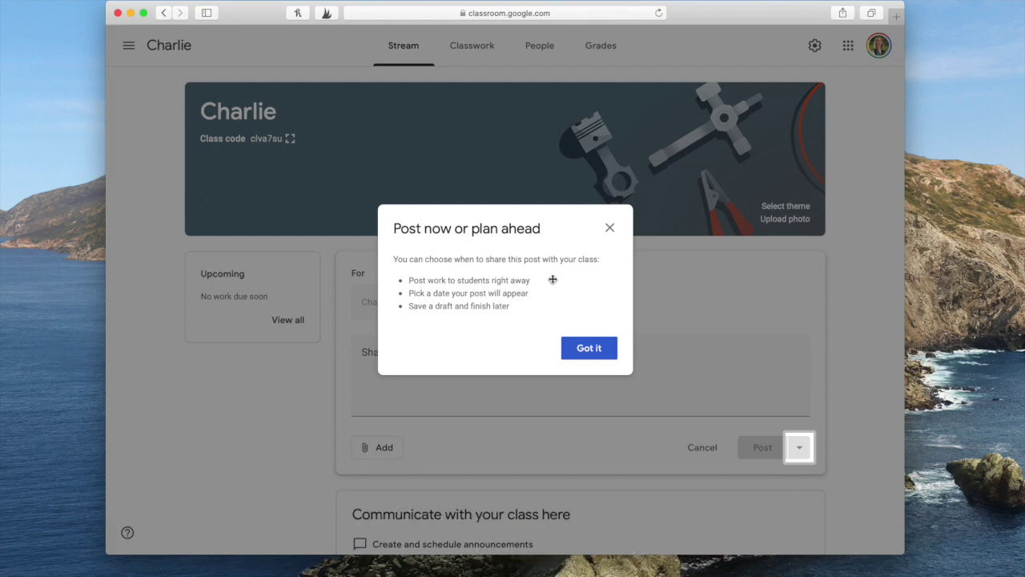
click(570, 344)
click(544, 309)
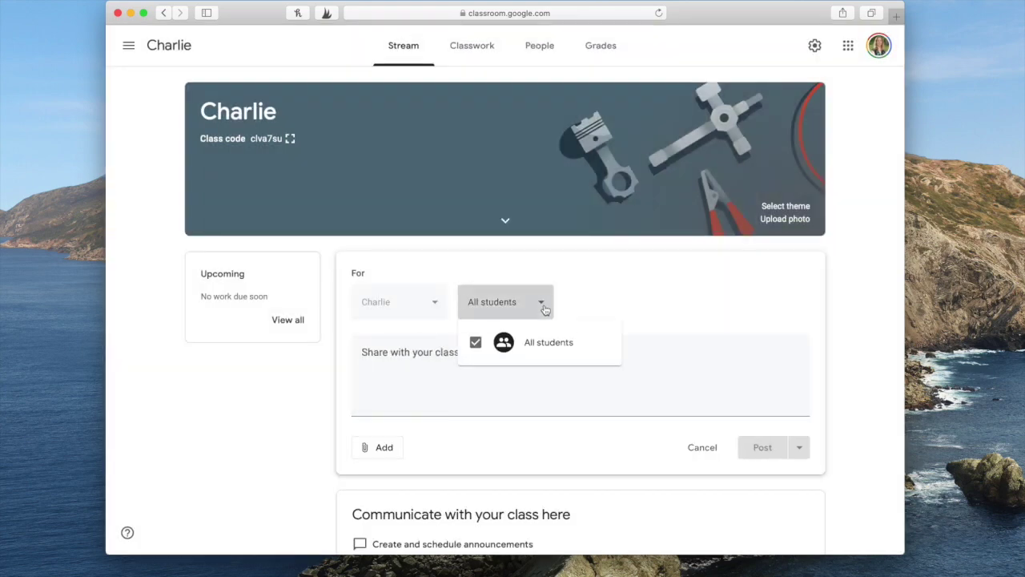
click(591, 308)
click(541, 302)
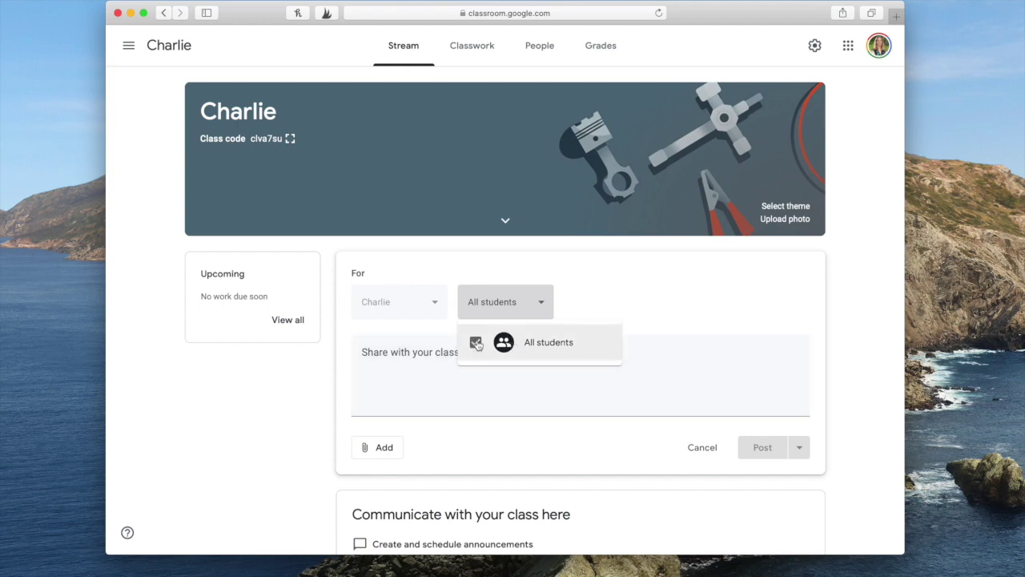
Step: Post the announcement "Please work on your S sounds at the end of words this week." to all students
click(408, 361)
scroll(542, 359, down, 1)
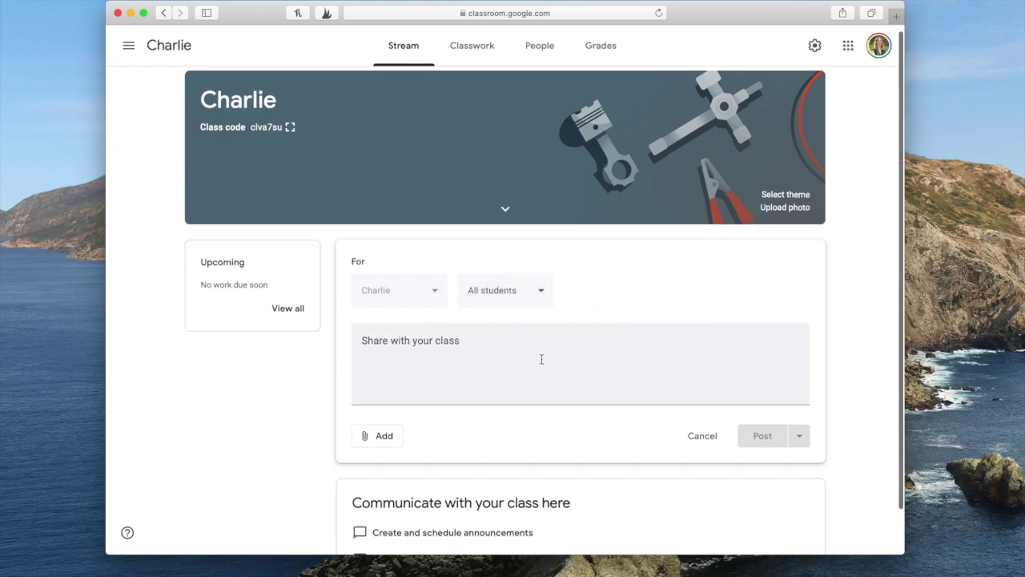
scroll(542, 359, down, 2)
click(495, 300)
scroll(495, 299, up, 2)
text(Please w)
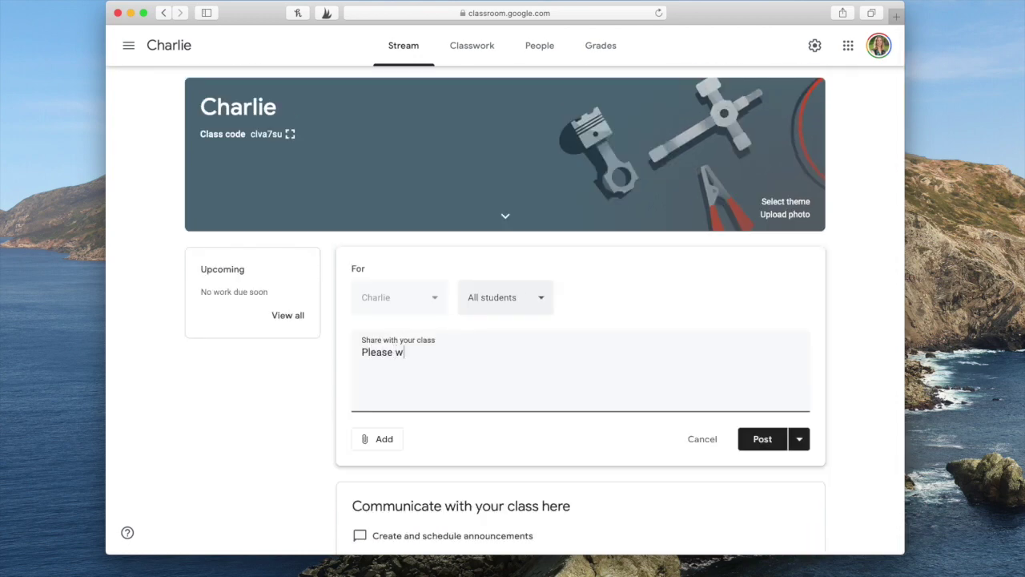
text(ork on your S sounds at the en)
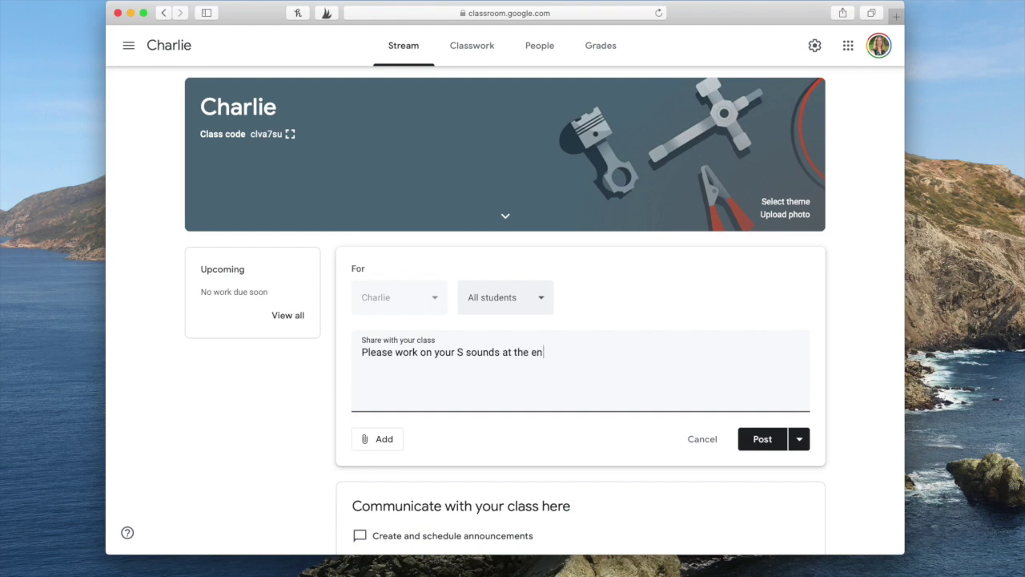
text(d of words)
text(this week.)
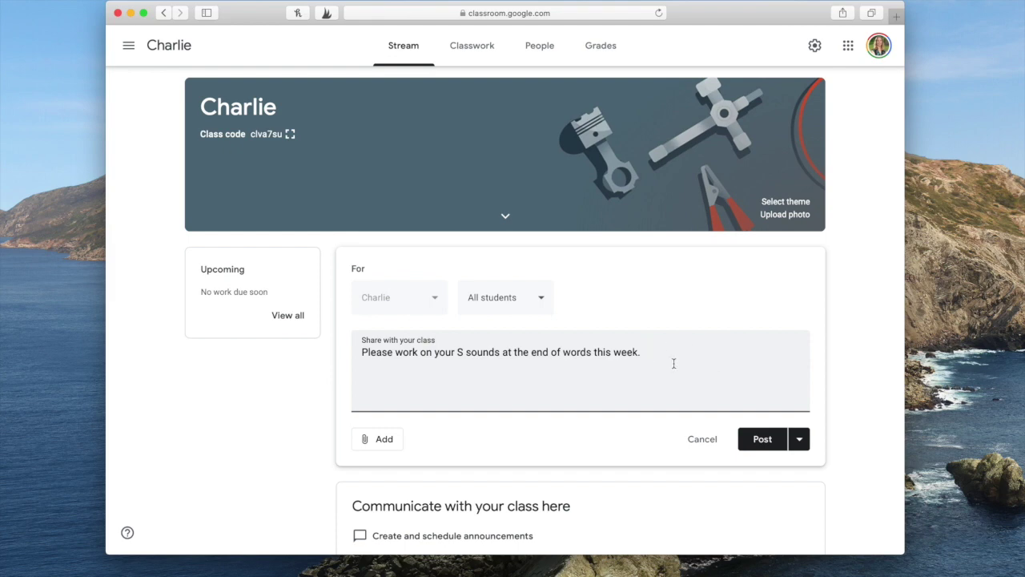
click(765, 441)
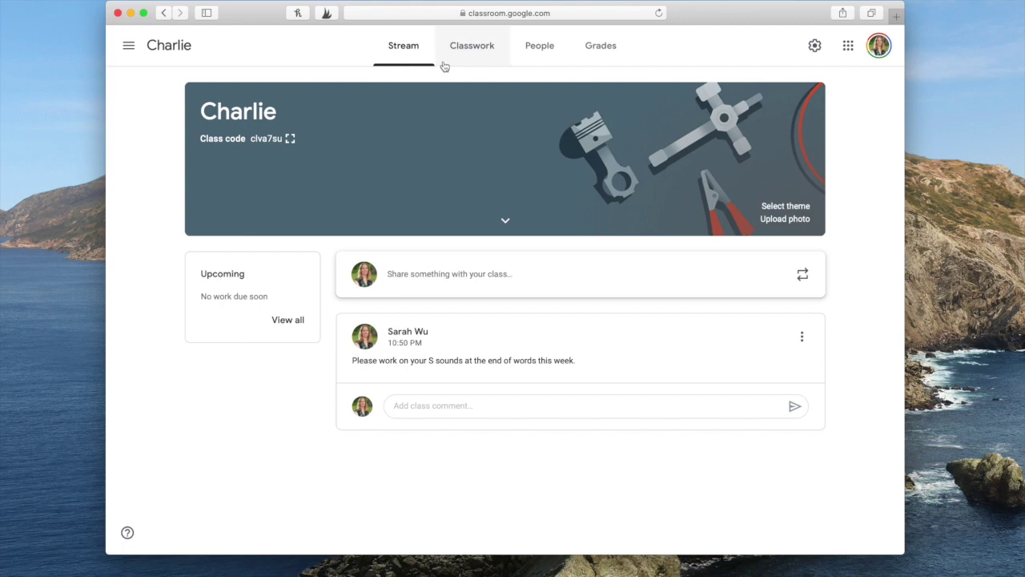
Step: View the overview of all classes, dismiss the What's new notice and reopen the student's class
click(128, 46)
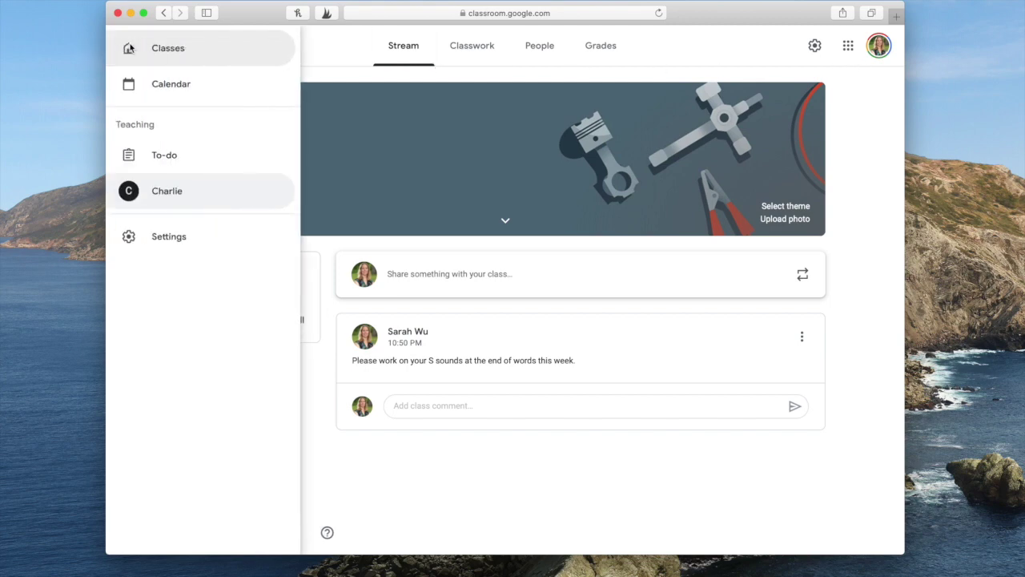
click(130, 48)
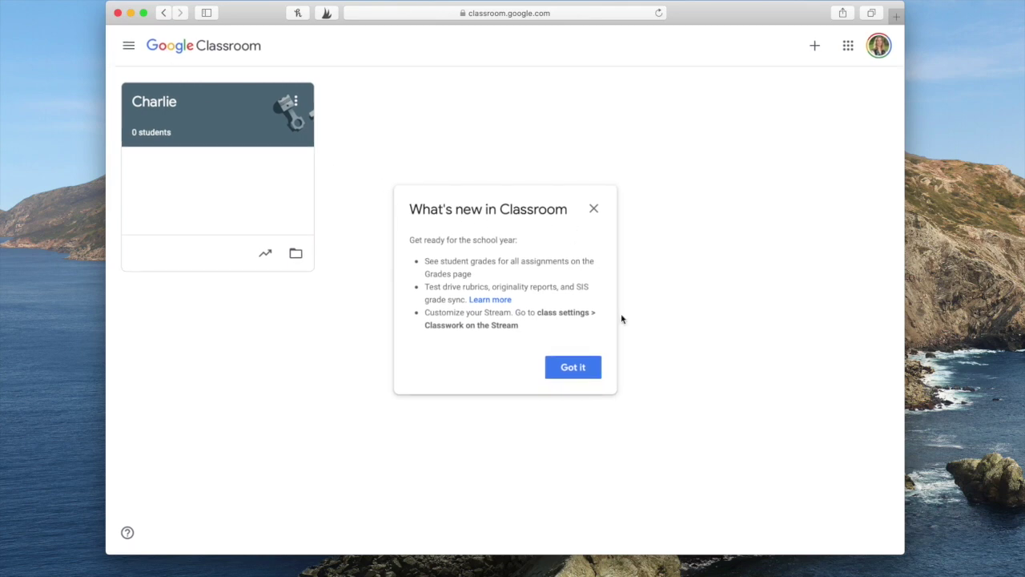
click(584, 375)
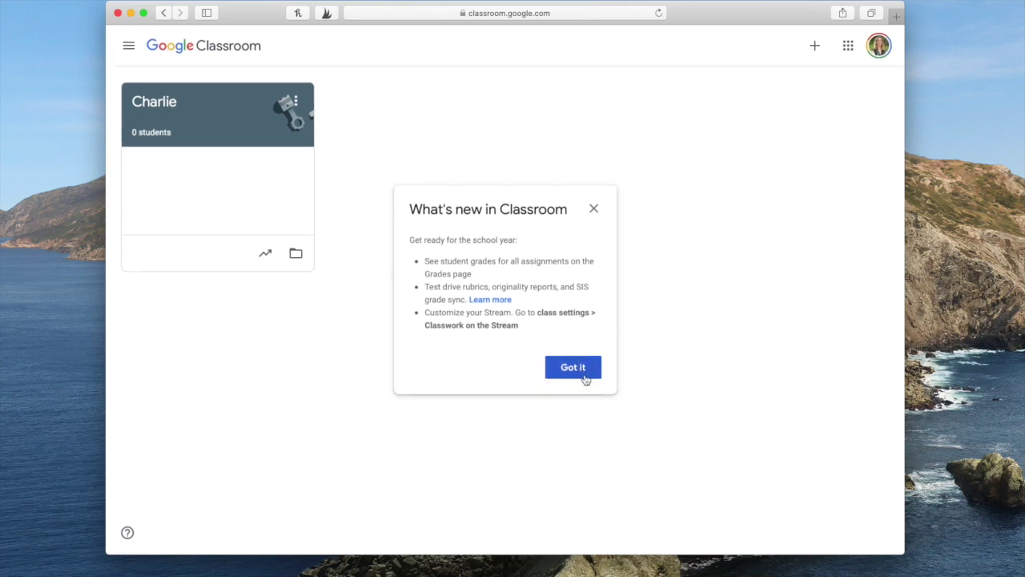
click(584, 373)
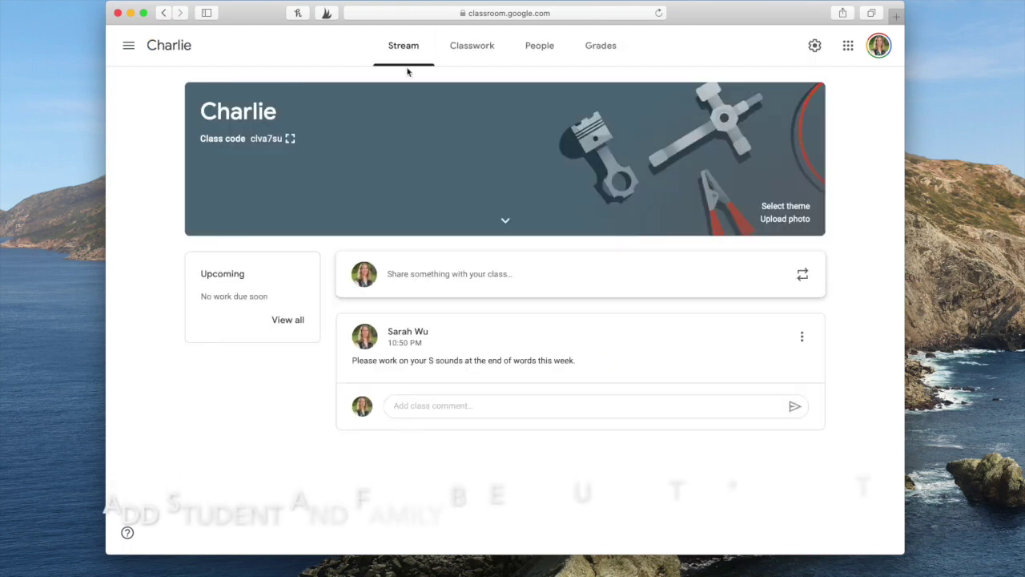
Step: Look through the class's Classwork and People pages, and view the student invitation form without inviting anyone
click(472, 53)
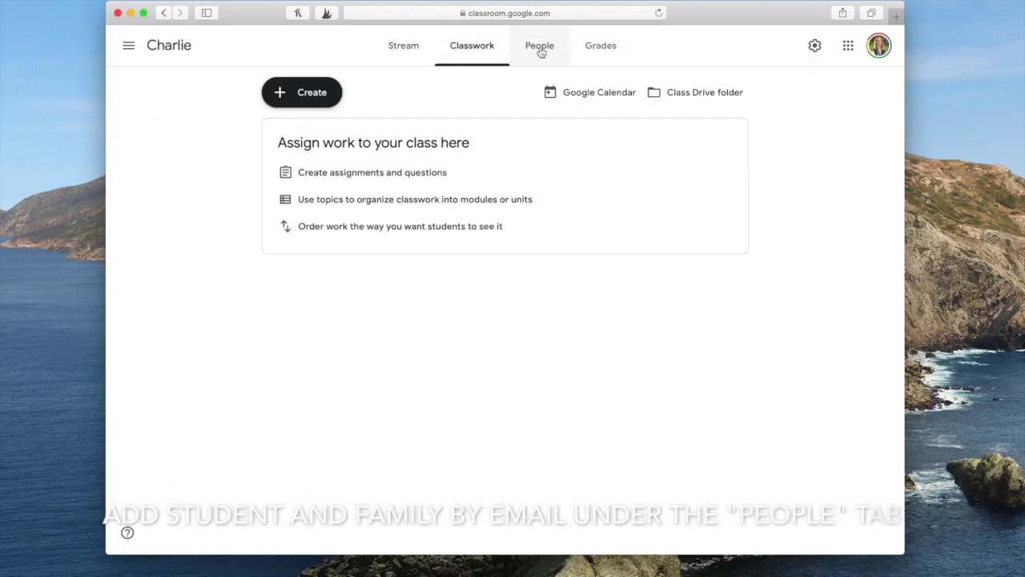
click(540, 53)
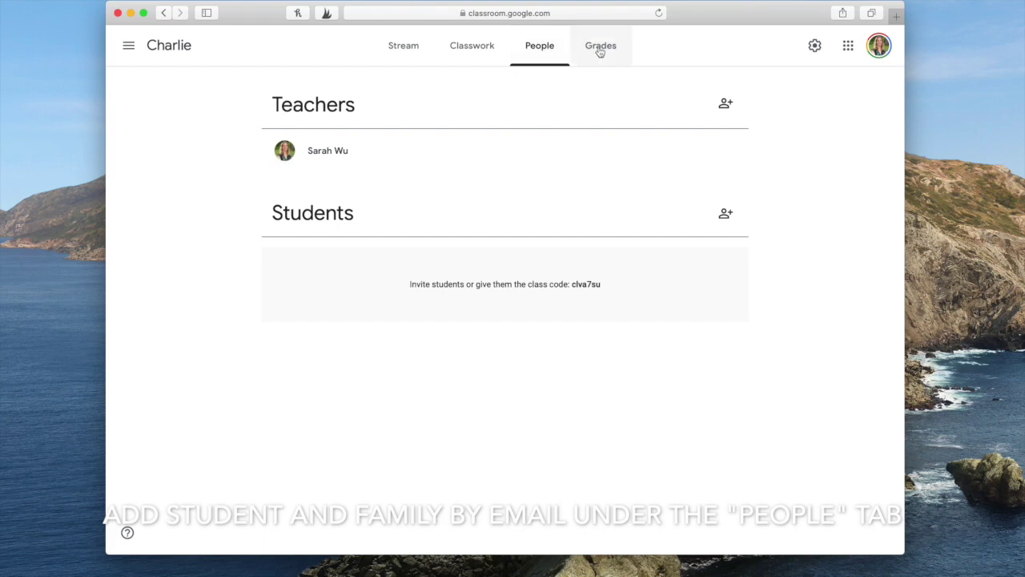
click(724, 216)
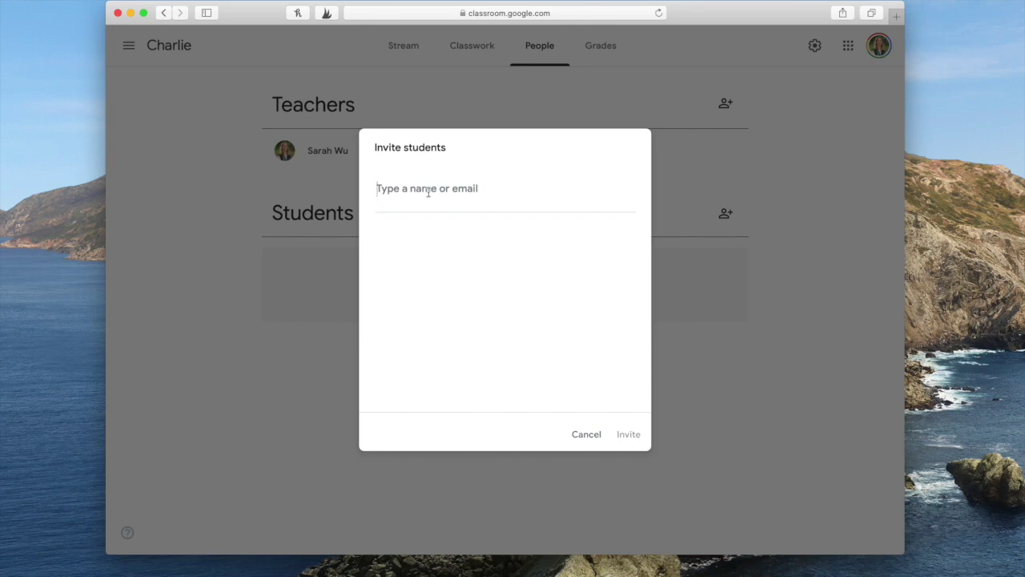
key(Escape)
Step: Return to the classes overview and start a second class, acknowledging the notice about school use
click(129, 46)
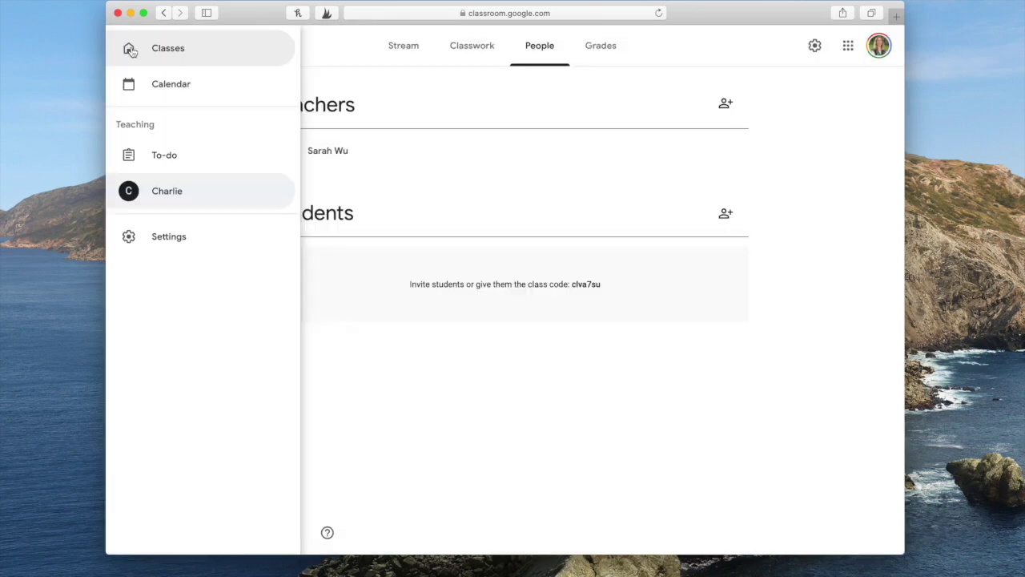
click(130, 50)
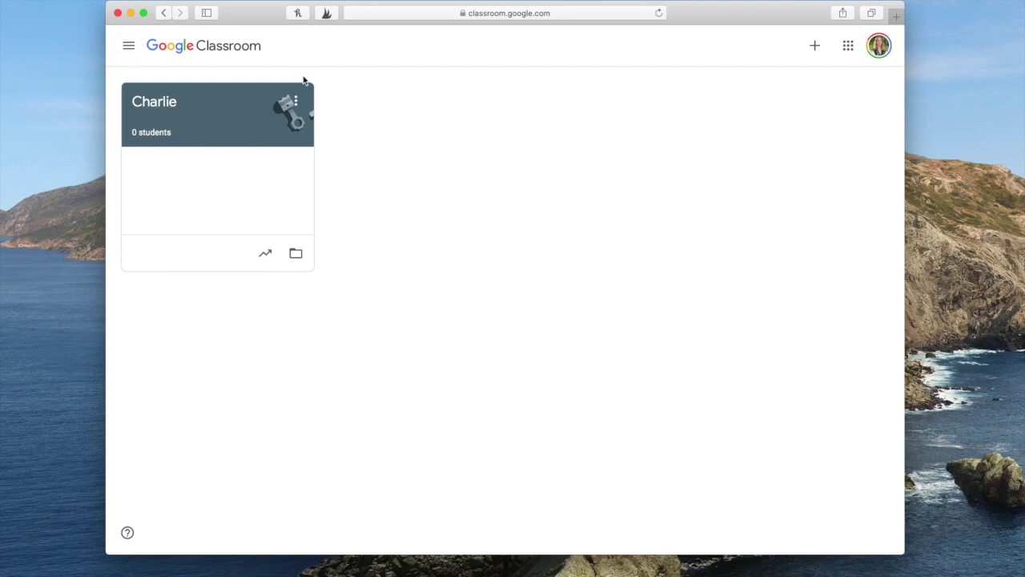
click(815, 48)
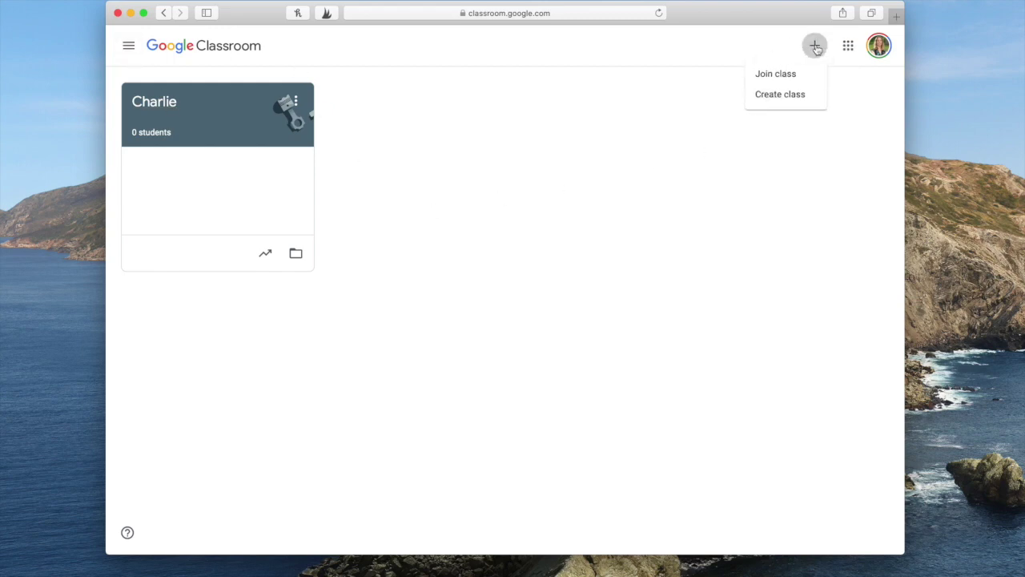
click(776, 96)
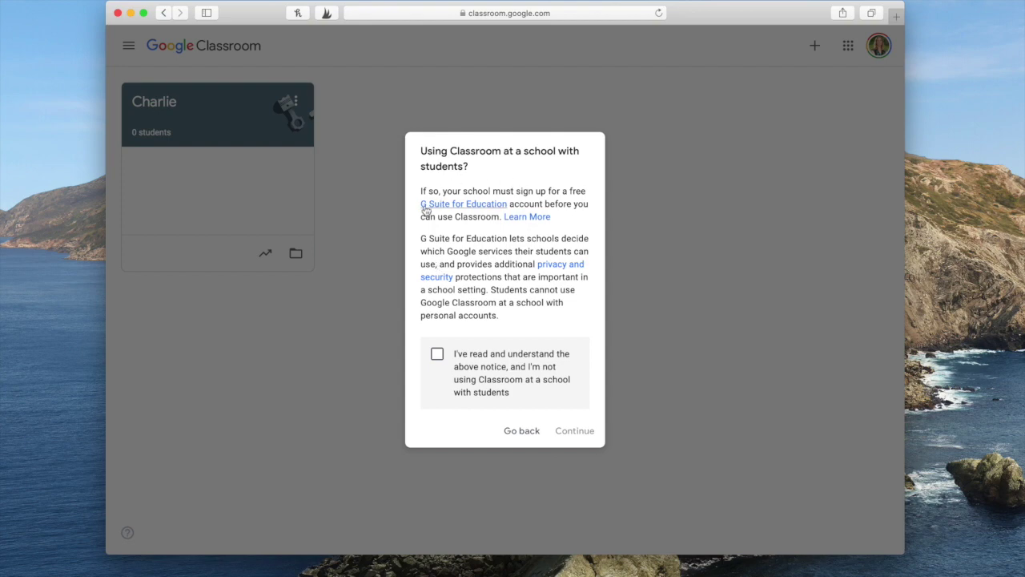
click(437, 353)
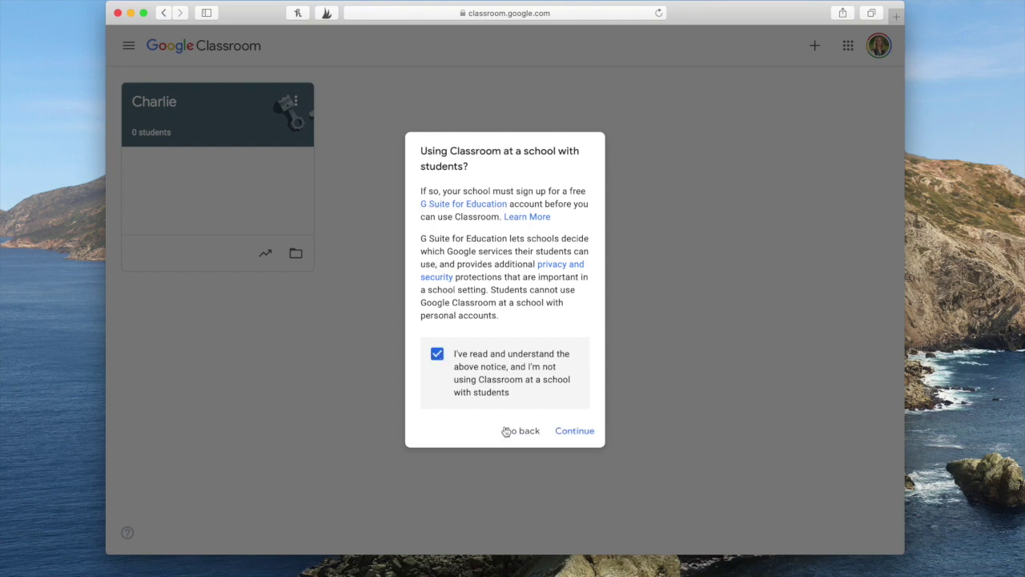
click(574, 431)
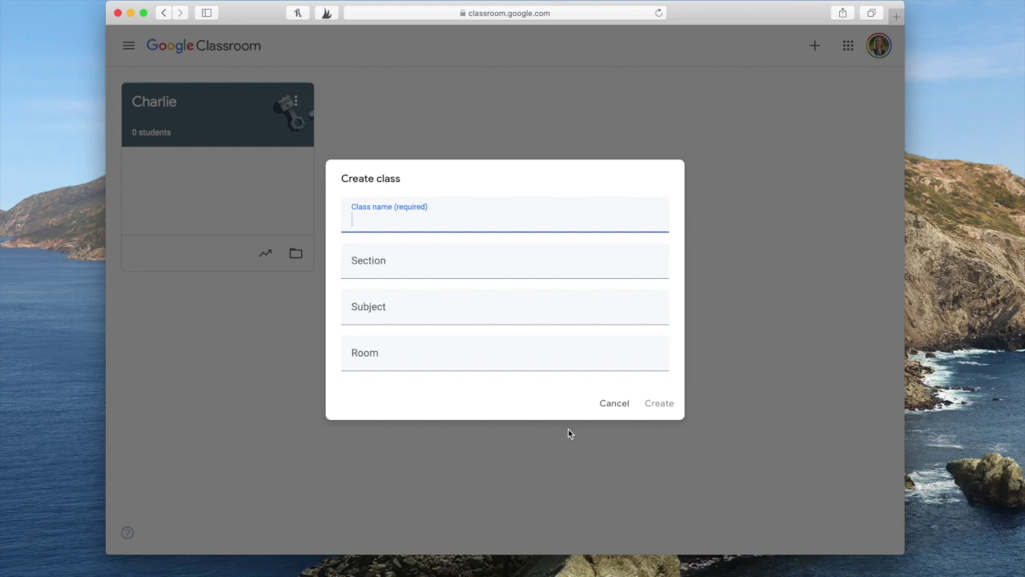
Step: Create the second class with another student's first name as class name and Speech Therapy as subject
text(DAn)
key(BackSpace)
key(BackSpace)
text(aniel)
key(Tab)
key(Tab)
text(Spee)
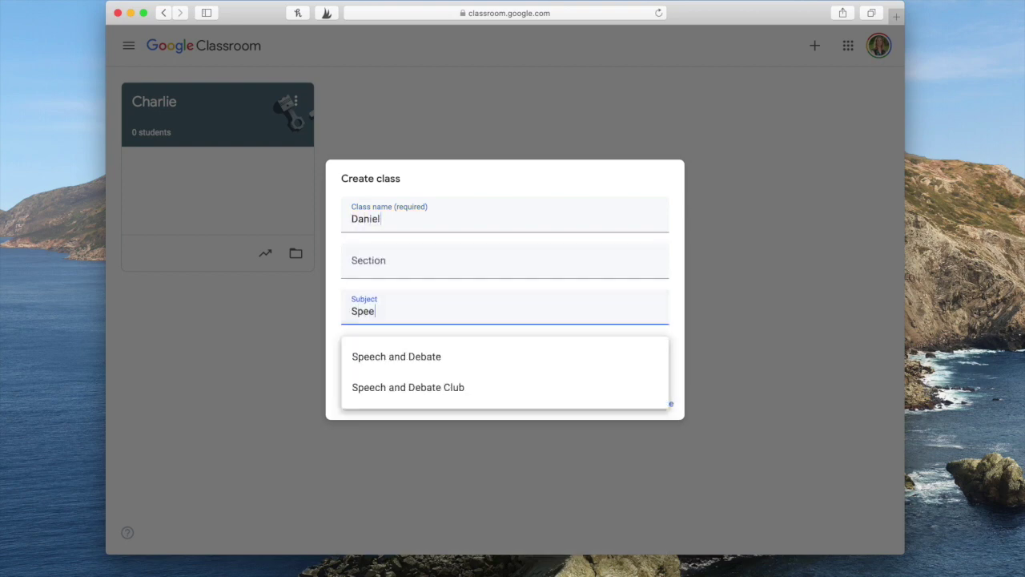
text(ch Therapy)
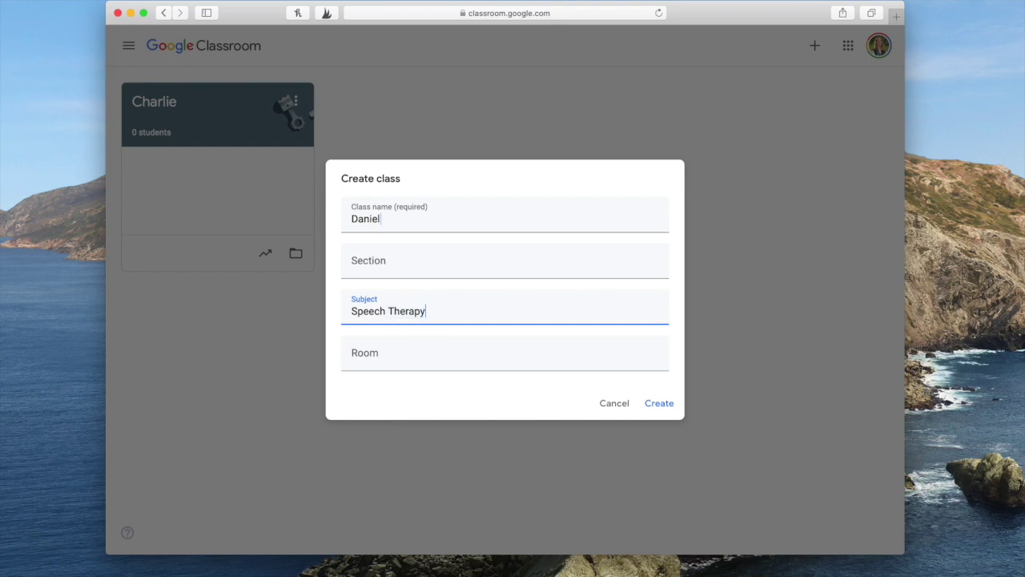
click(660, 403)
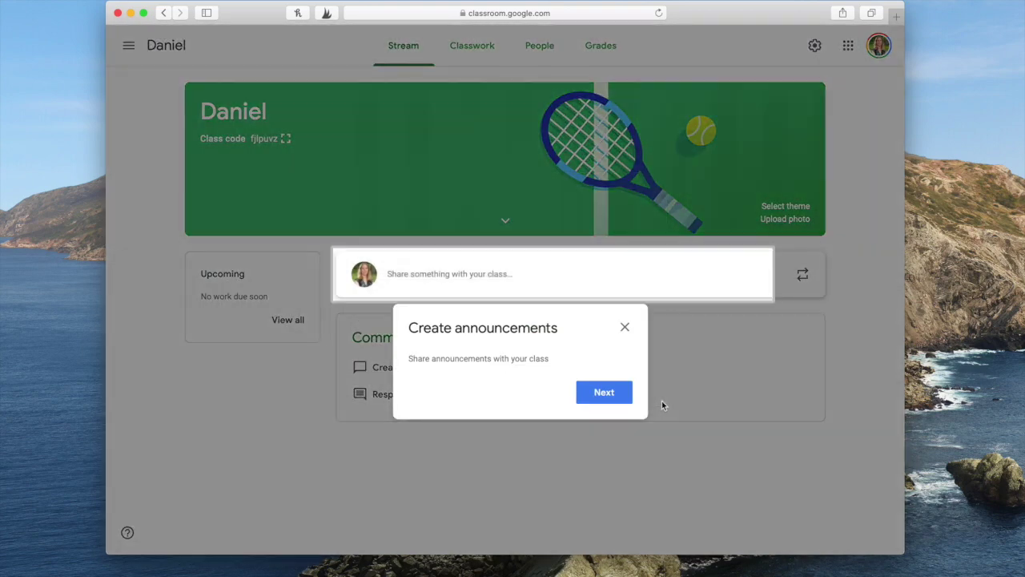
Step: Dismiss the announcement tips and reuse the first class's post "Please work on your S sounds at the end of words this week." for all students
click(606, 393)
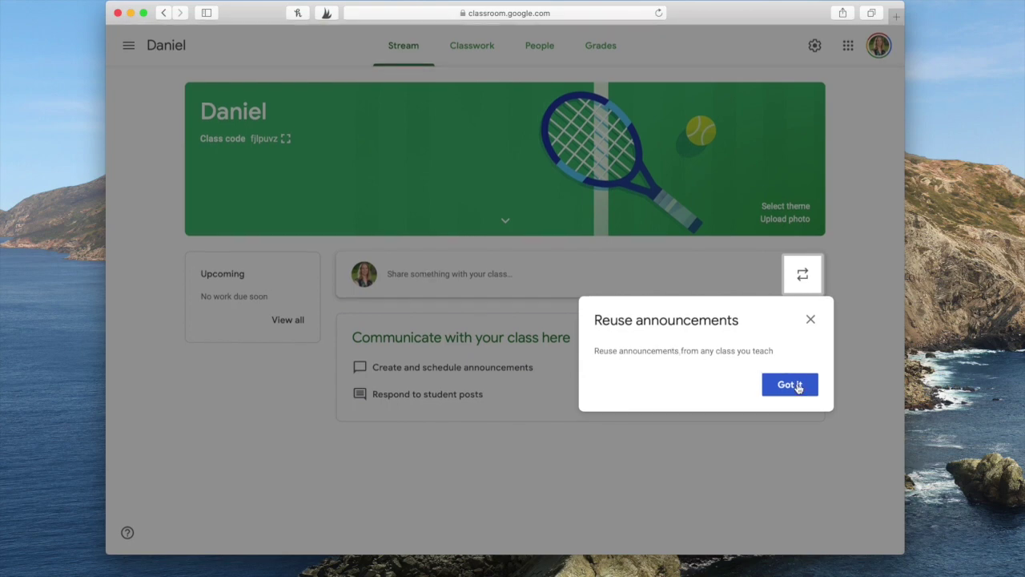
click(789, 384)
click(801, 275)
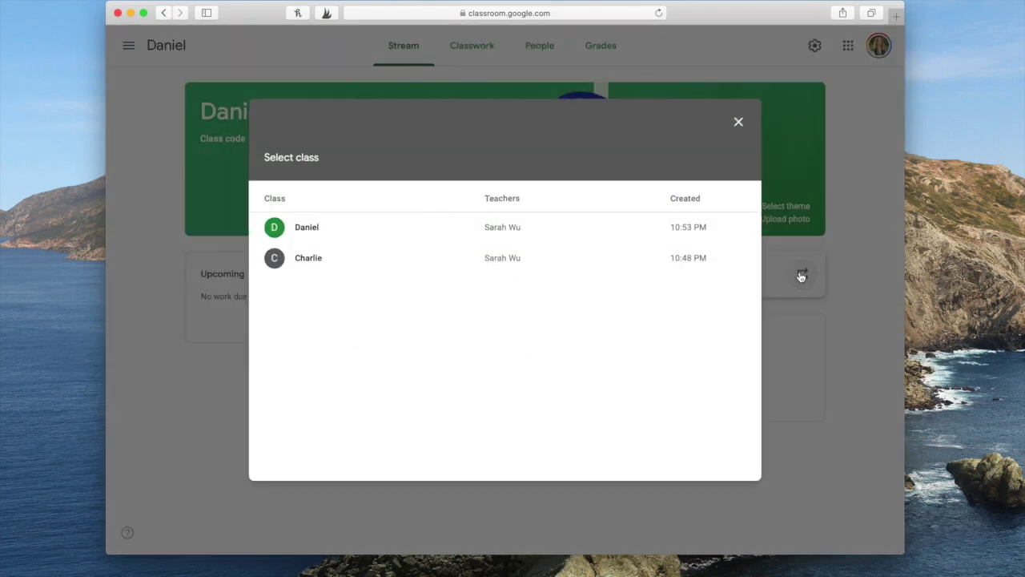
click(354, 255)
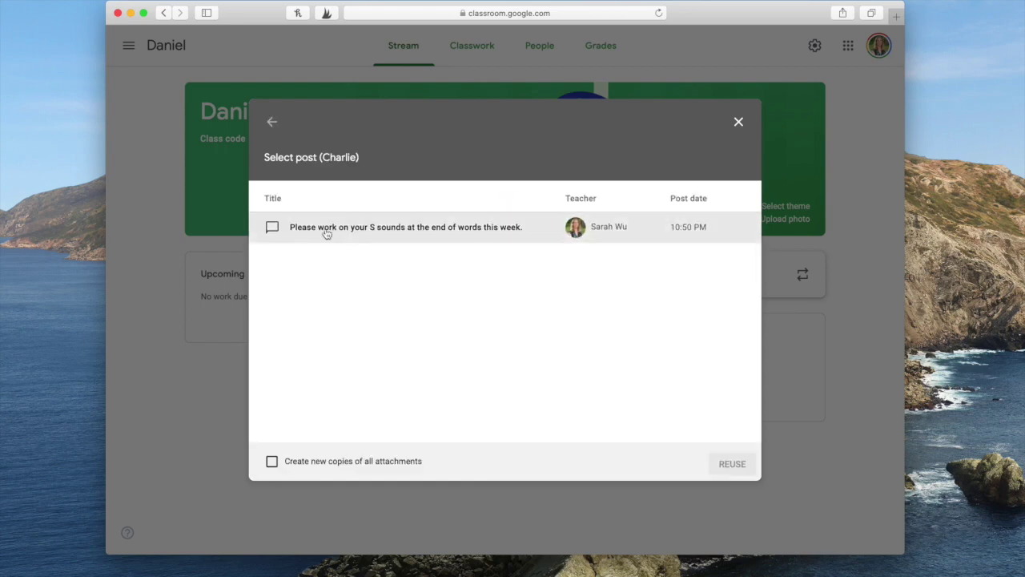
click(363, 230)
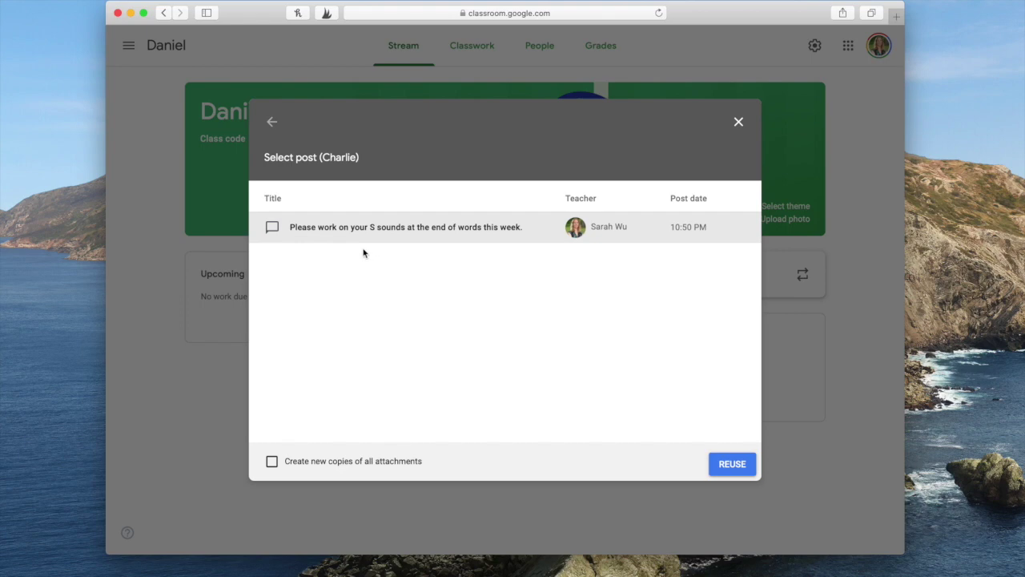
click(730, 465)
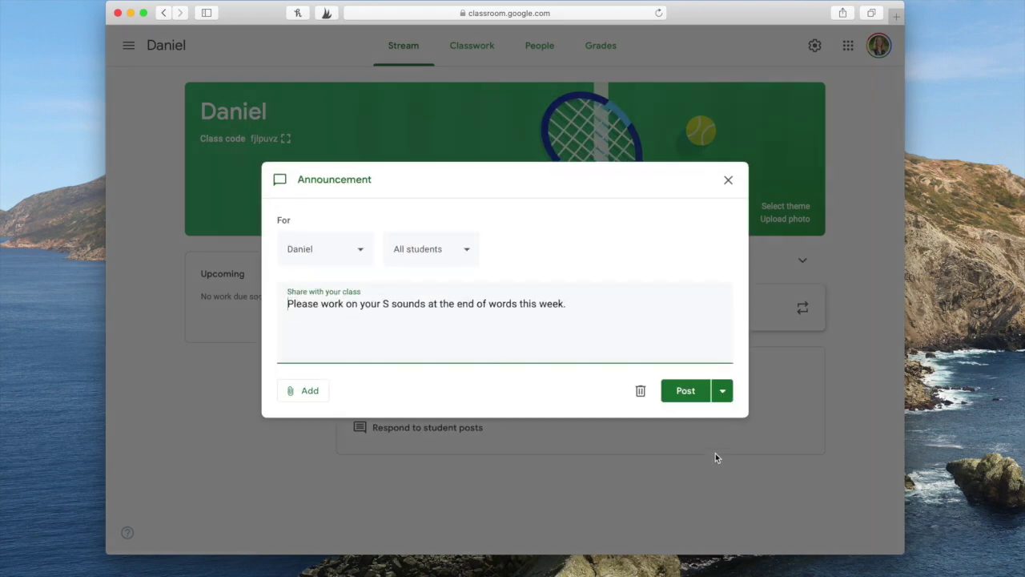
click(684, 392)
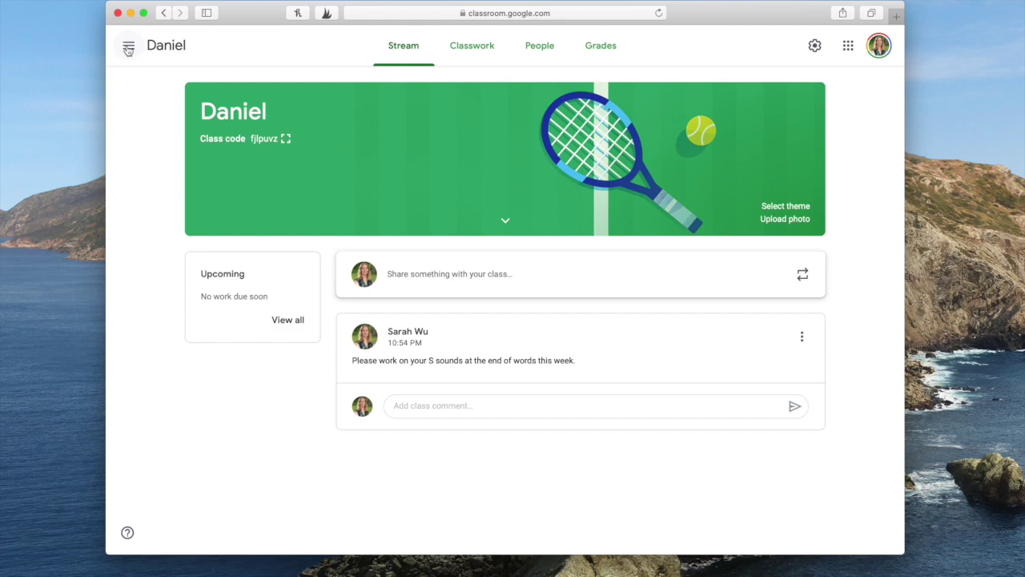
Step: From the classes overview, view the gradebook of the newest class and return to the overview
click(128, 50)
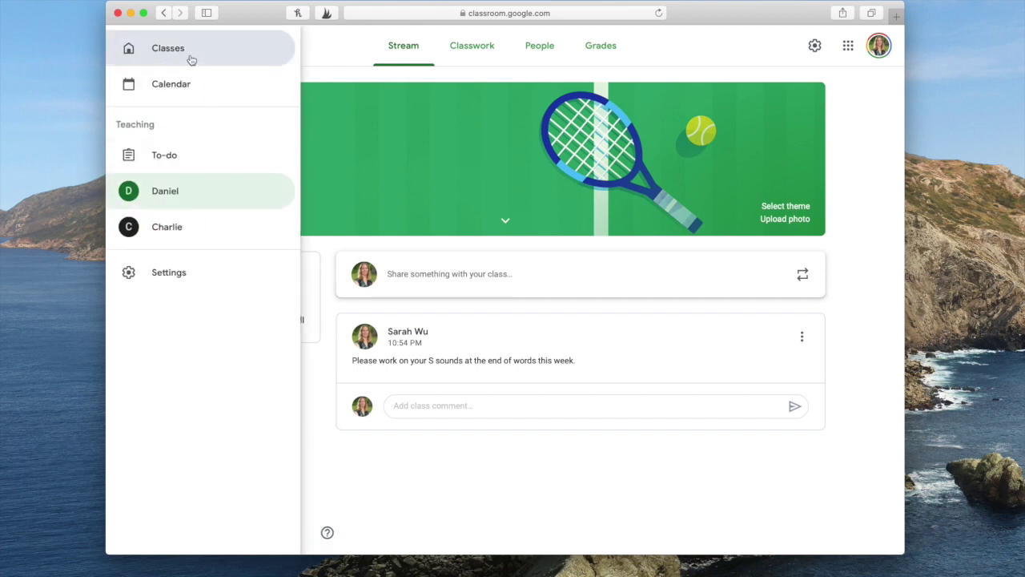
click(190, 58)
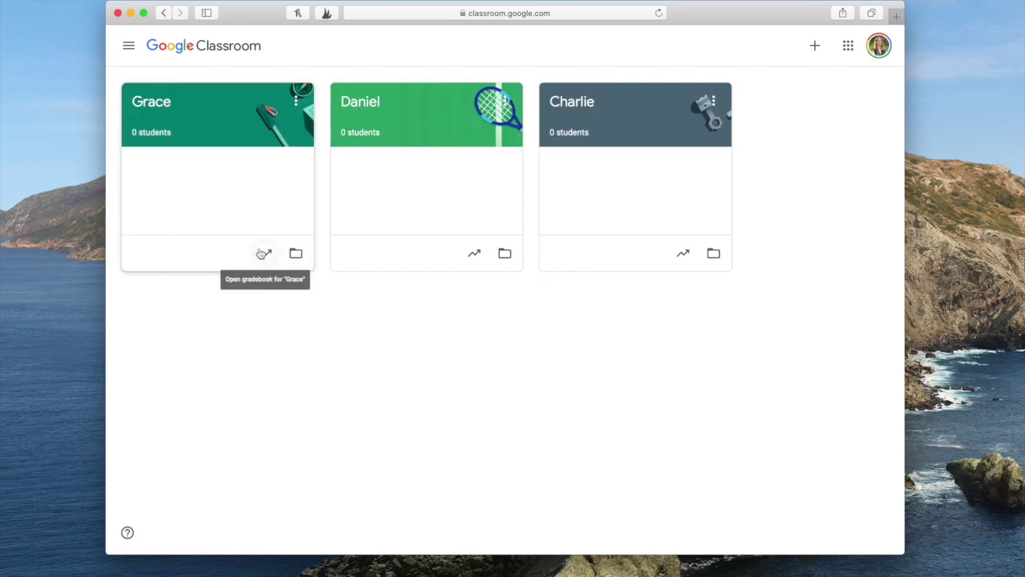
click(267, 254)
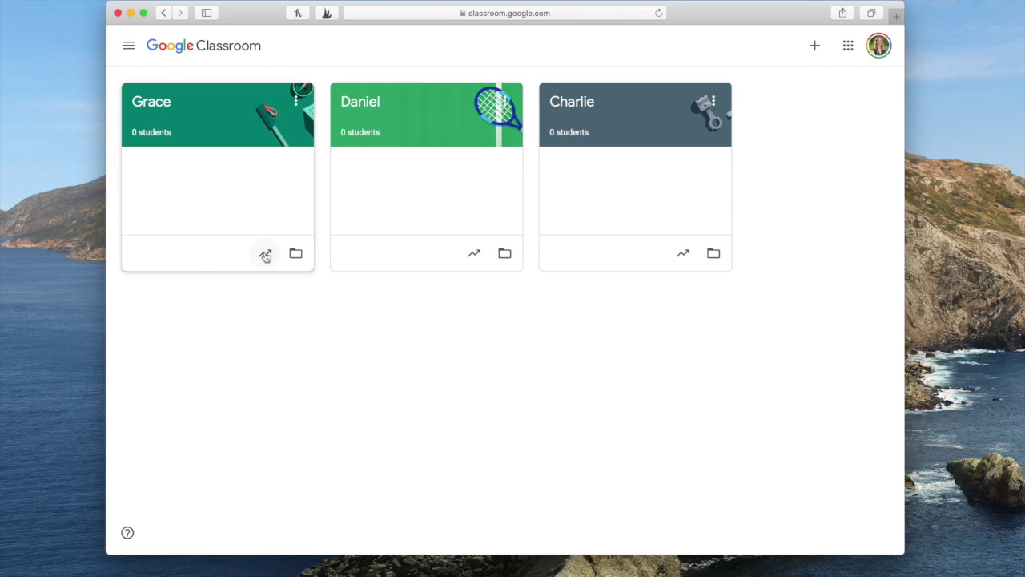
click(266, 255)
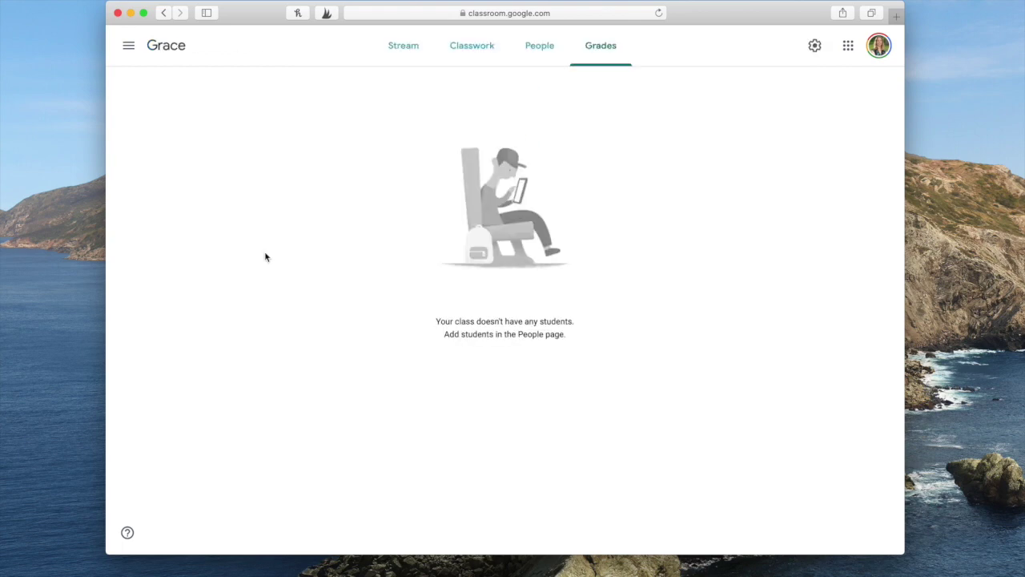
click(128, 45)
click(177, 46)
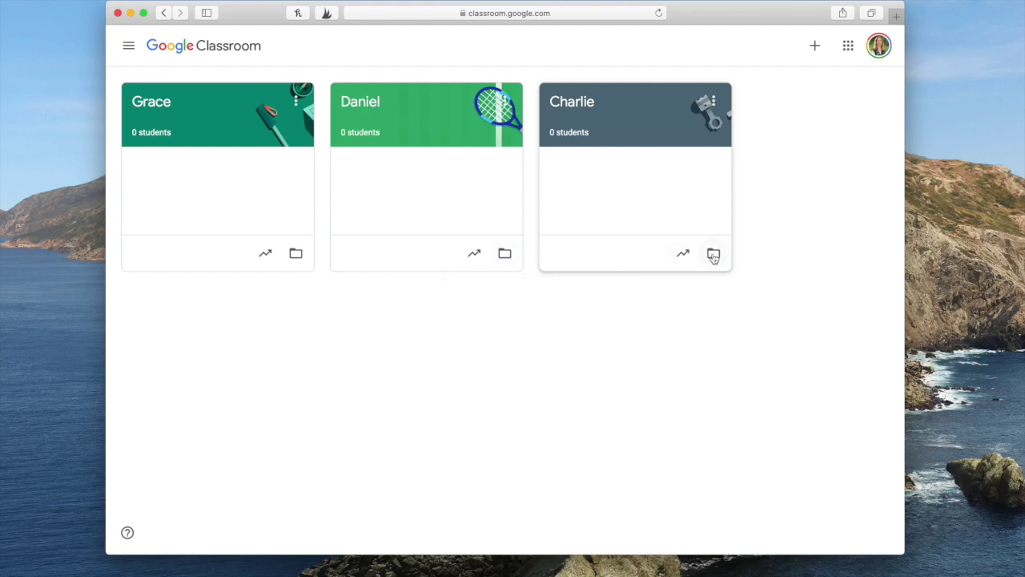
Step: View the first-created class's folder in Google Drive and its sharing options, and switch back to the classes overview
click(714, 255)
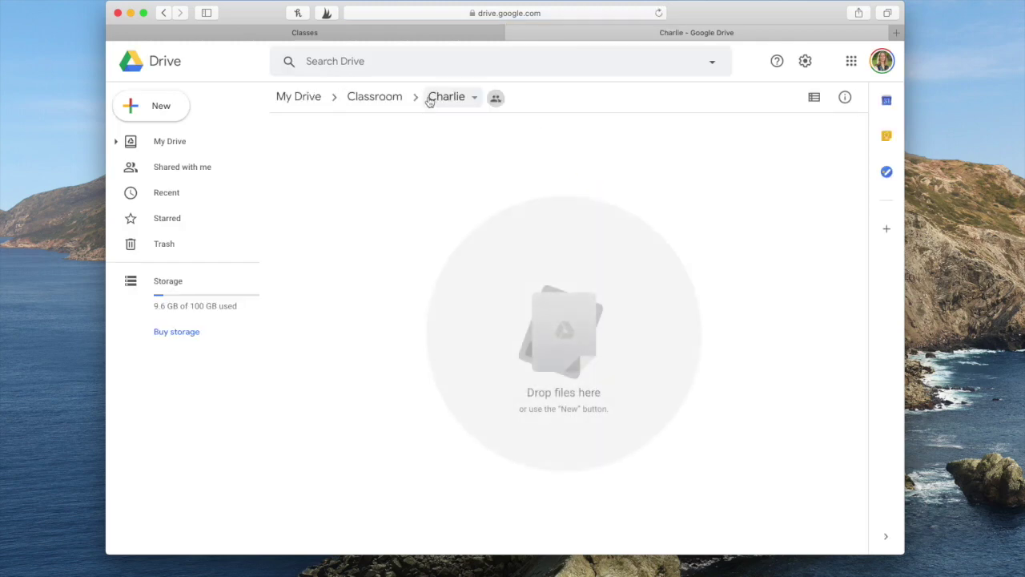
click(470, 97)
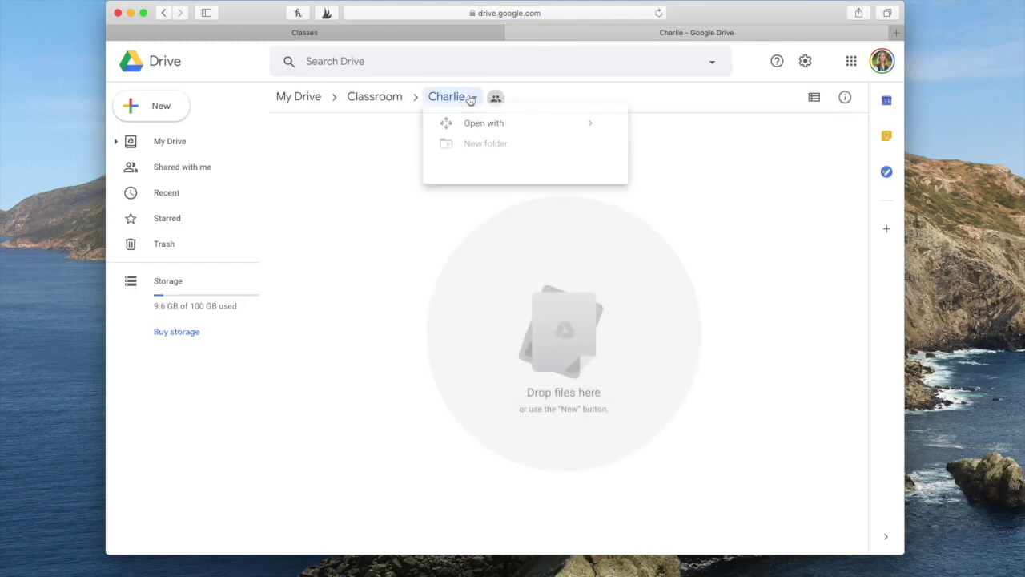
click(496, 97)
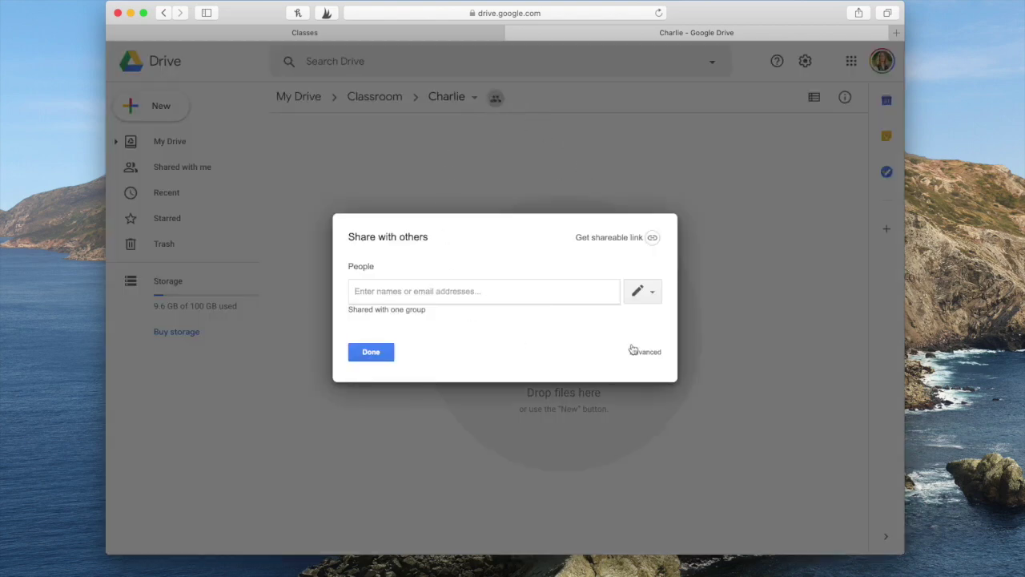
click(362, 356)
click(440, 33)
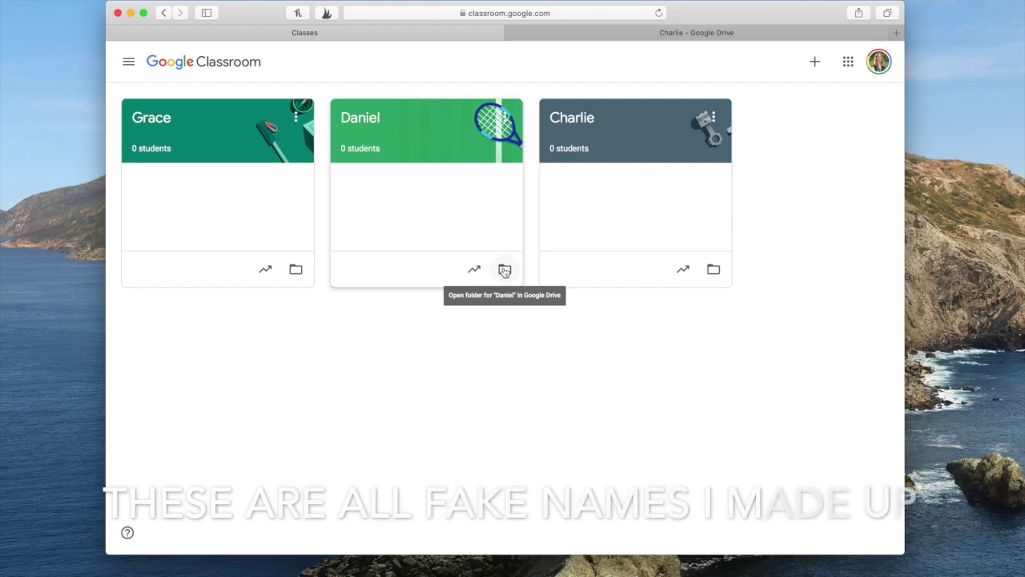
Step: Rearrange the class cards in the overview, finally moving the newest class back to the first place
drag(278, 214, 524, 254)
drag(620, 209, 423, 274)
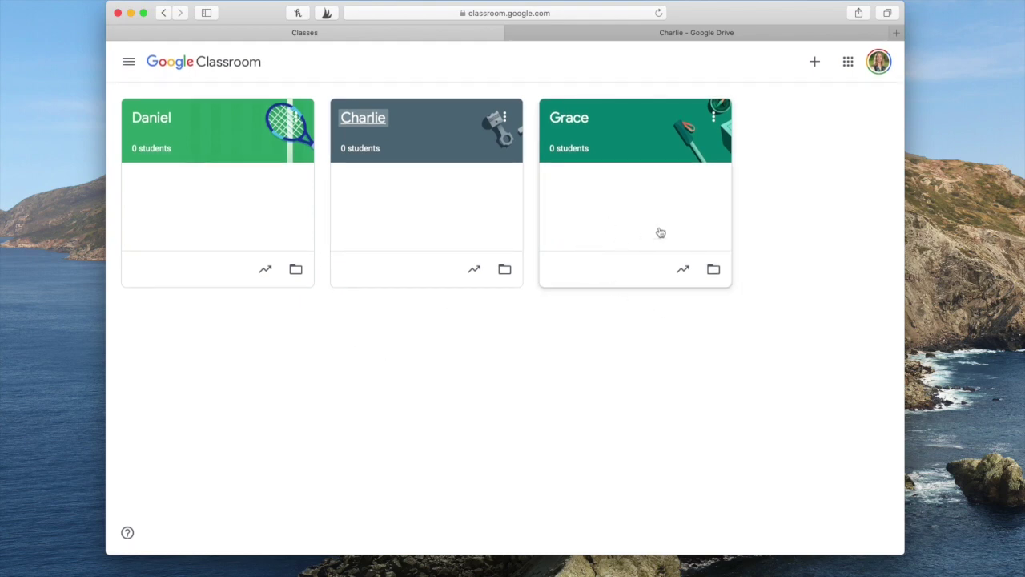
drag(638, 213, 119, 275)
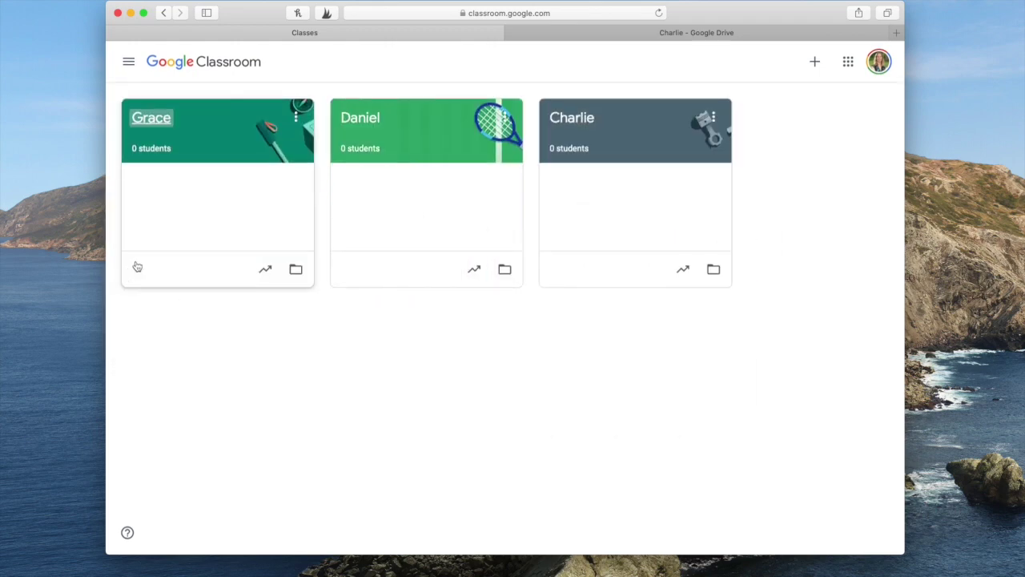